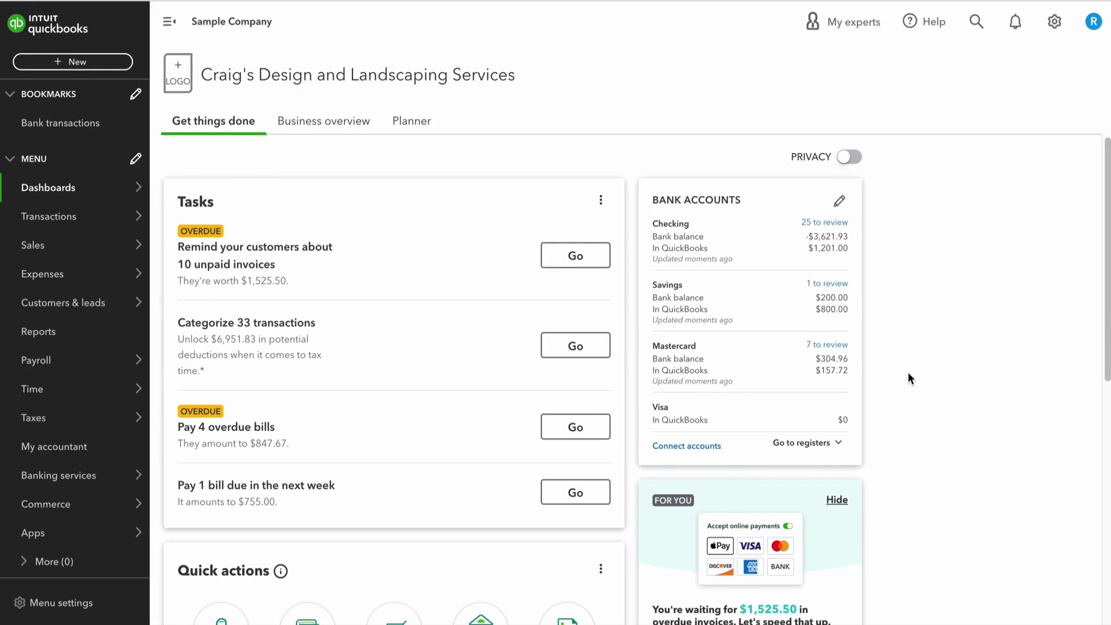
From Lists > Recurring transactions, start a new template with Bill as the transaction type
{"action": "left_click", "coordinate": [1055, 23]}
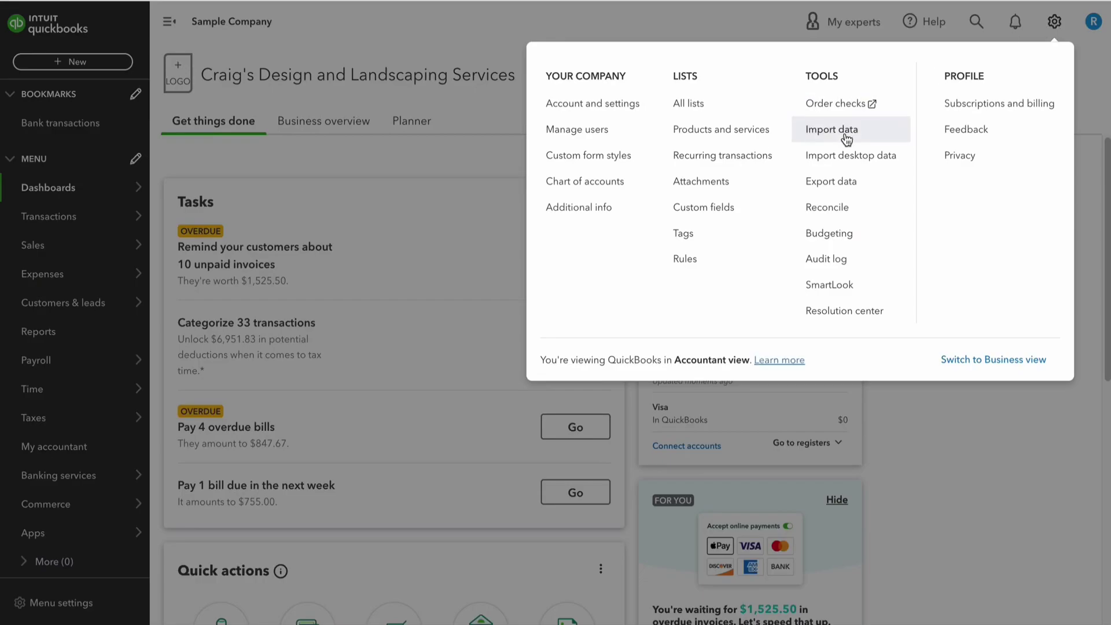
{"action": "left_click", "coordinate": [692, 162]}
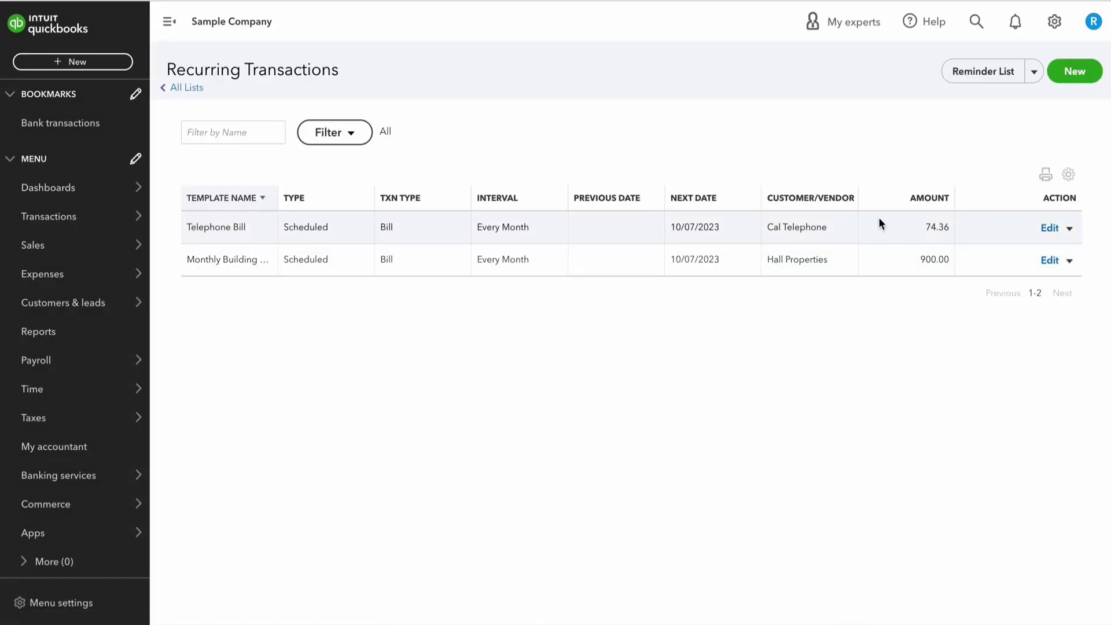
{"action": "left_click", "coordinate": [1093, 79]}
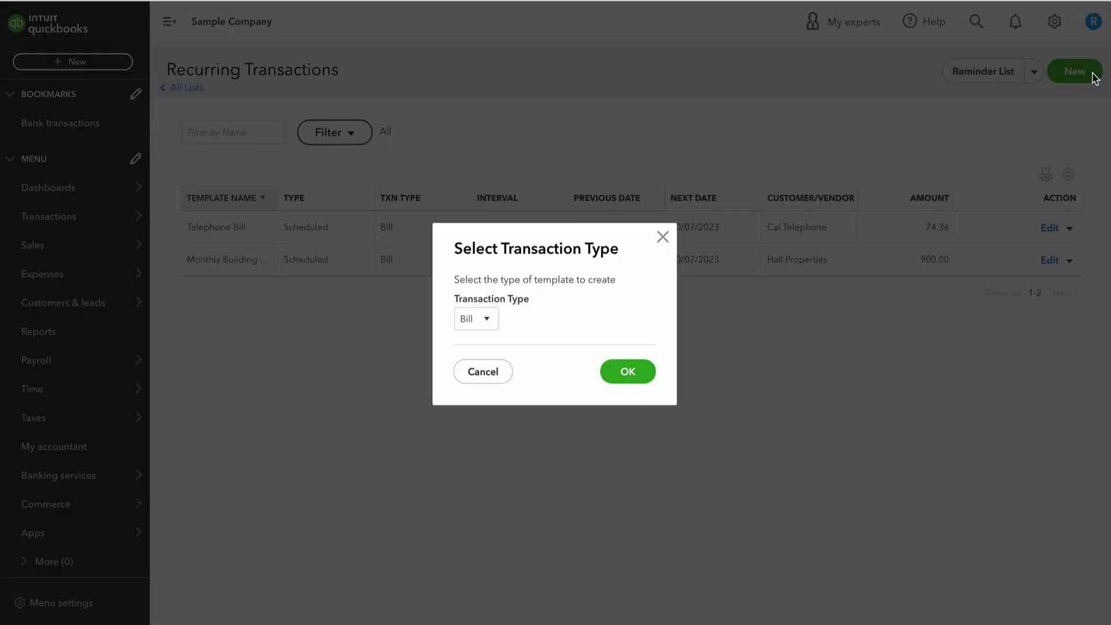
{"action": "left_click", "coordinate": [486, 319]}
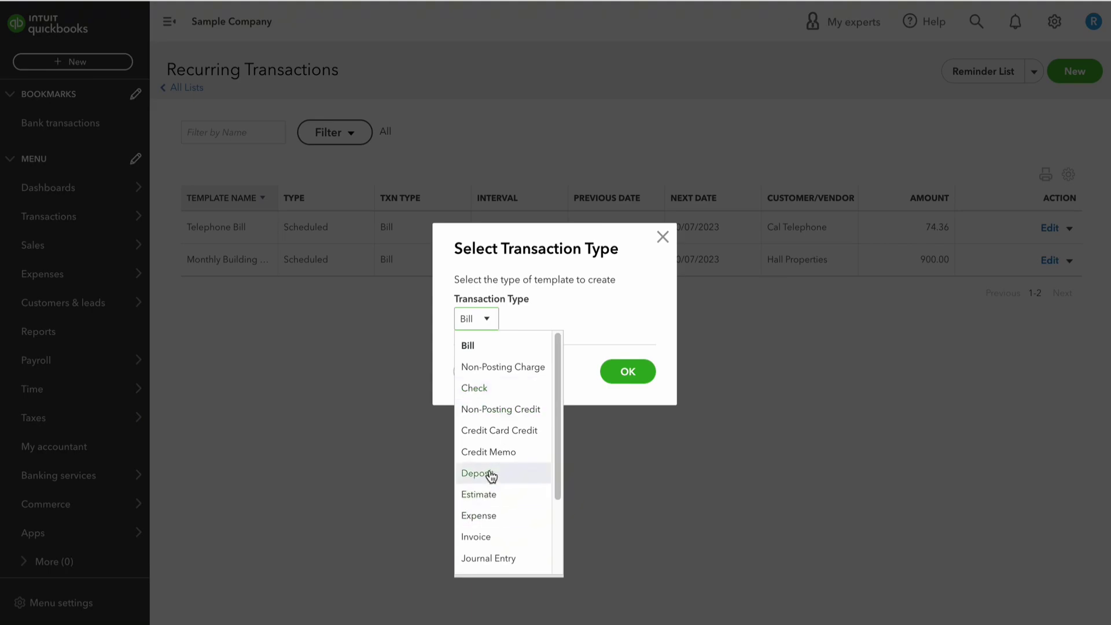
{"action": "scroll", "coordinate": [518, 515], "scroll_direction": "down", "scroll_amount": 2}
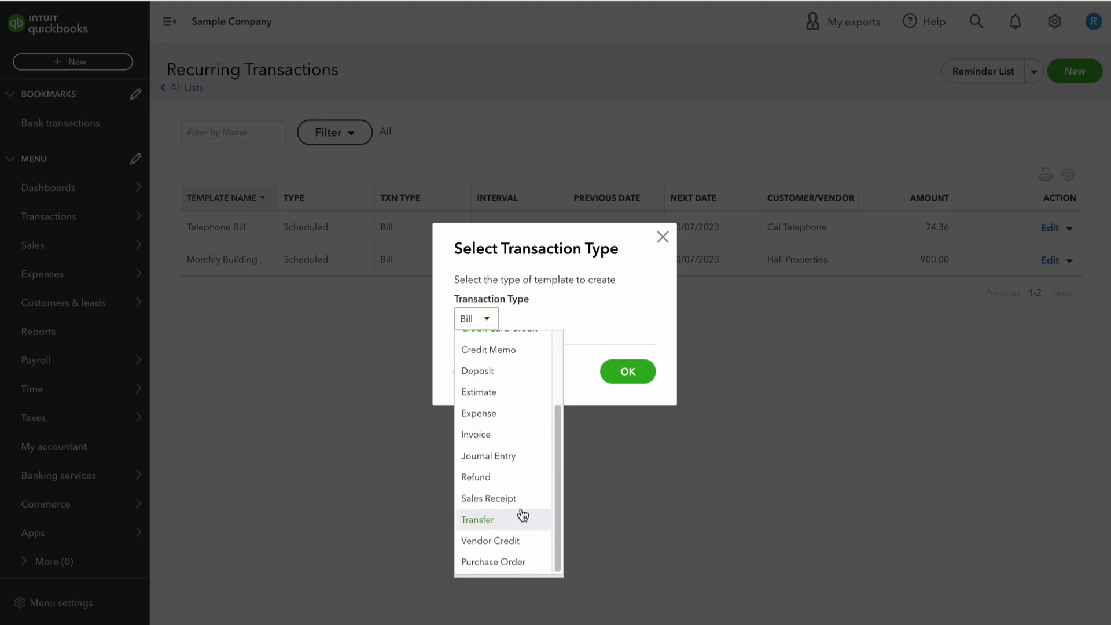
{"action": "scroll", "coordinate": [521, 498], "scroll_direction": "up", "scroll_amount": 3}
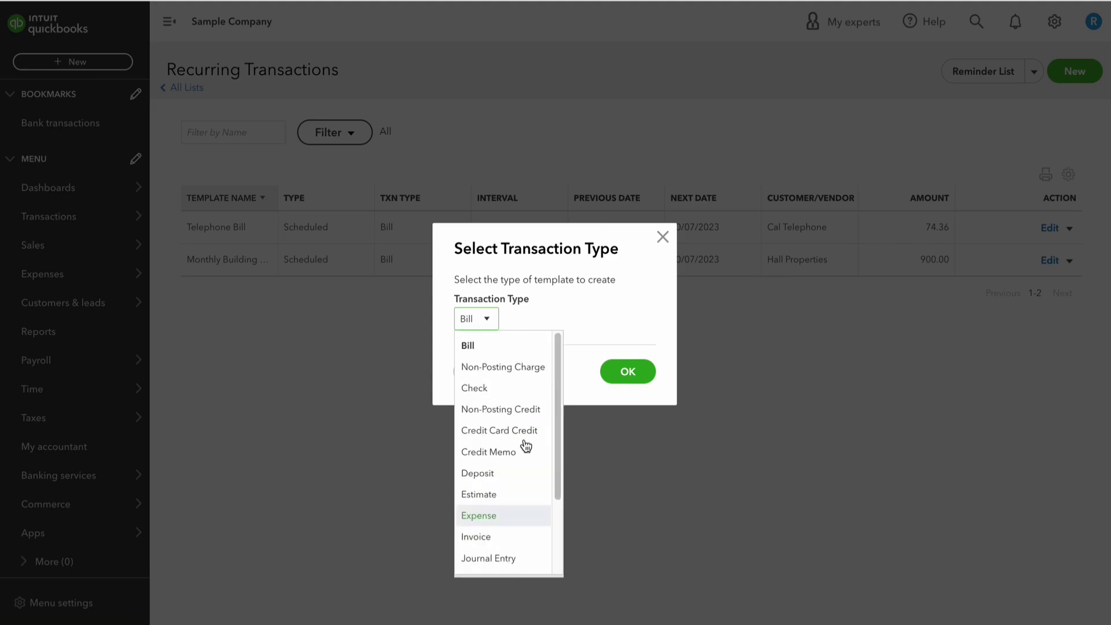
{"action": "left_click", "coordinate": [493, 345]}
Name the Scheduled bill template 'A Rental Monthly Bill'
{"action": "left_click", "coordinate": [625, 379]}
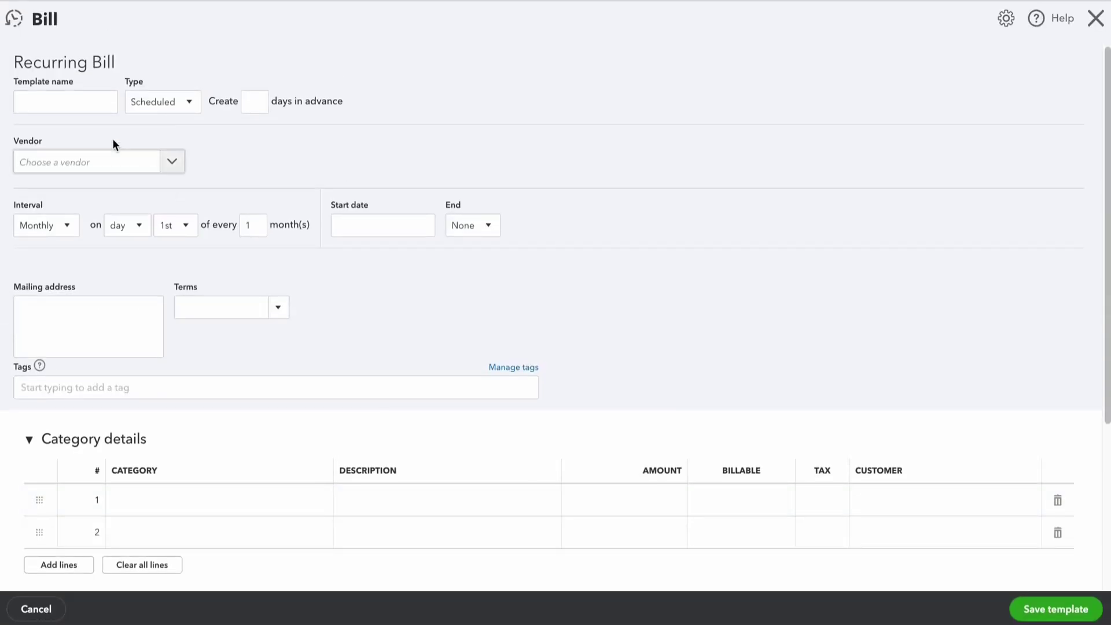
{"action": "left_click", "coordinate": [77, 107]}
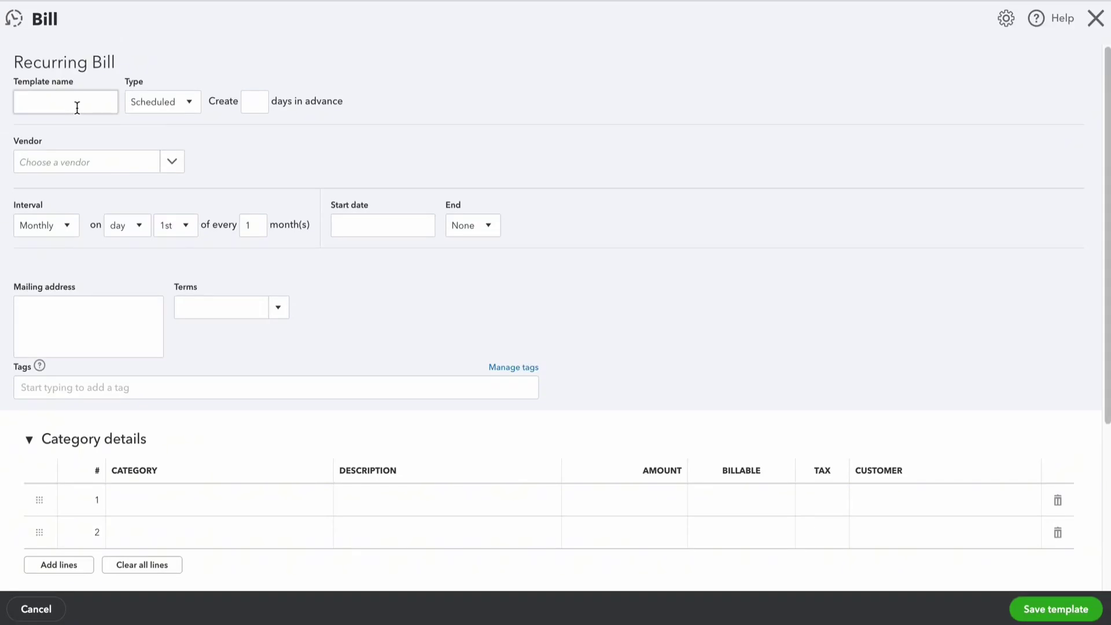
{"action": "type", "text": "A Rental Monthly Bill"}
{"action": "left_click", "coordinate": [188, 110]}
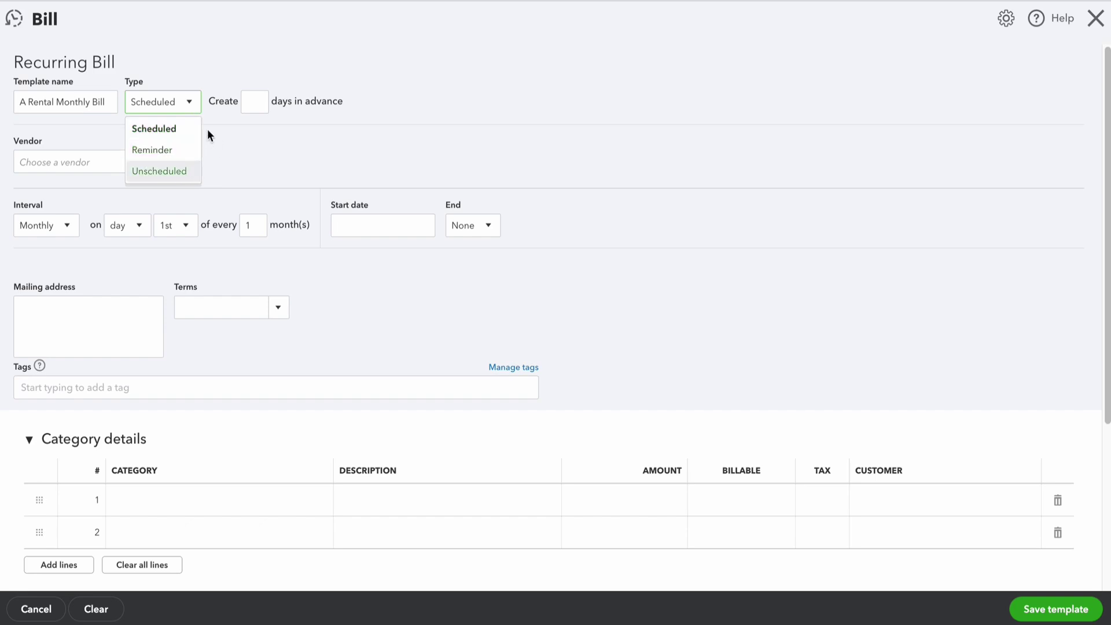
{"action": "left_click", "coordinate": [248, 101]}
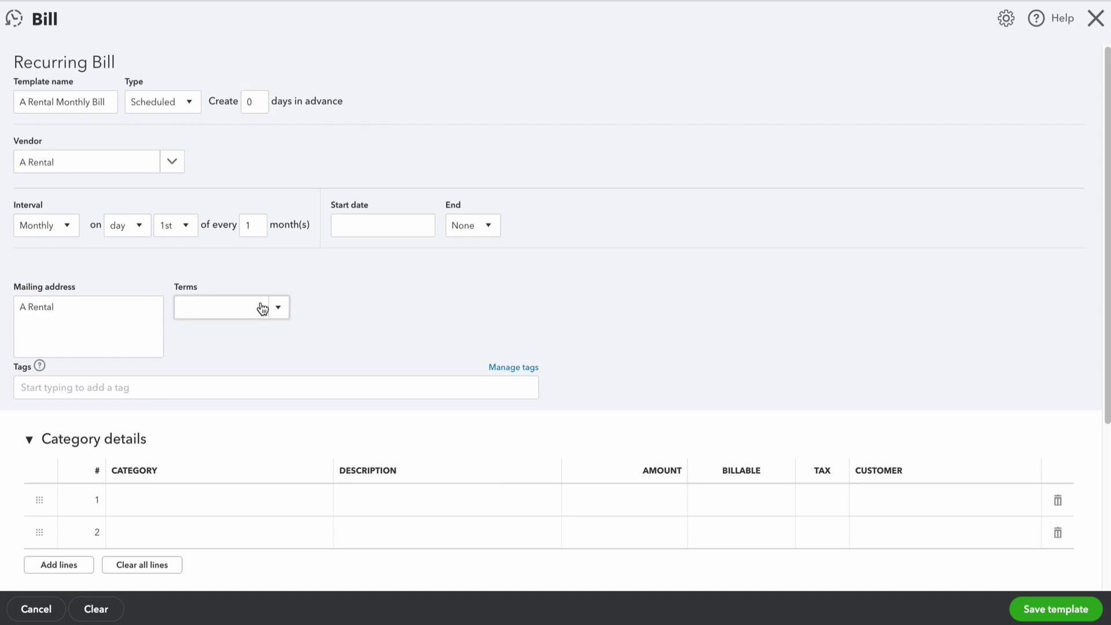
Schedule the bill to repeat monthly starting 09/01/2023
{"action": "left_click", "coordinate": [66, 235]}
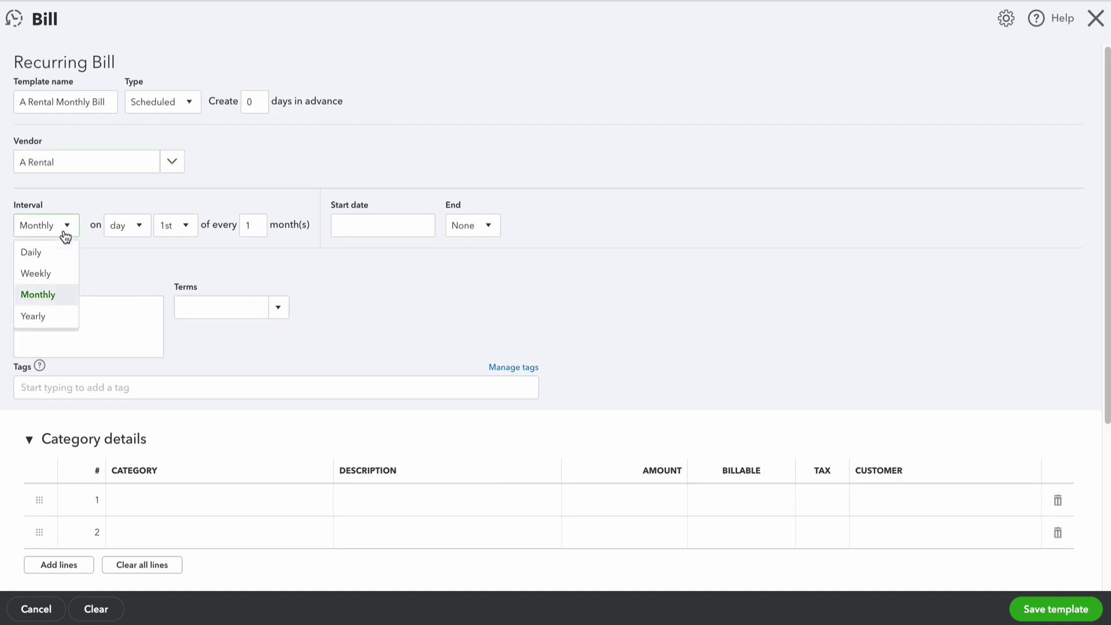
{"action": "left_click", "coordinate": [52, 295]}
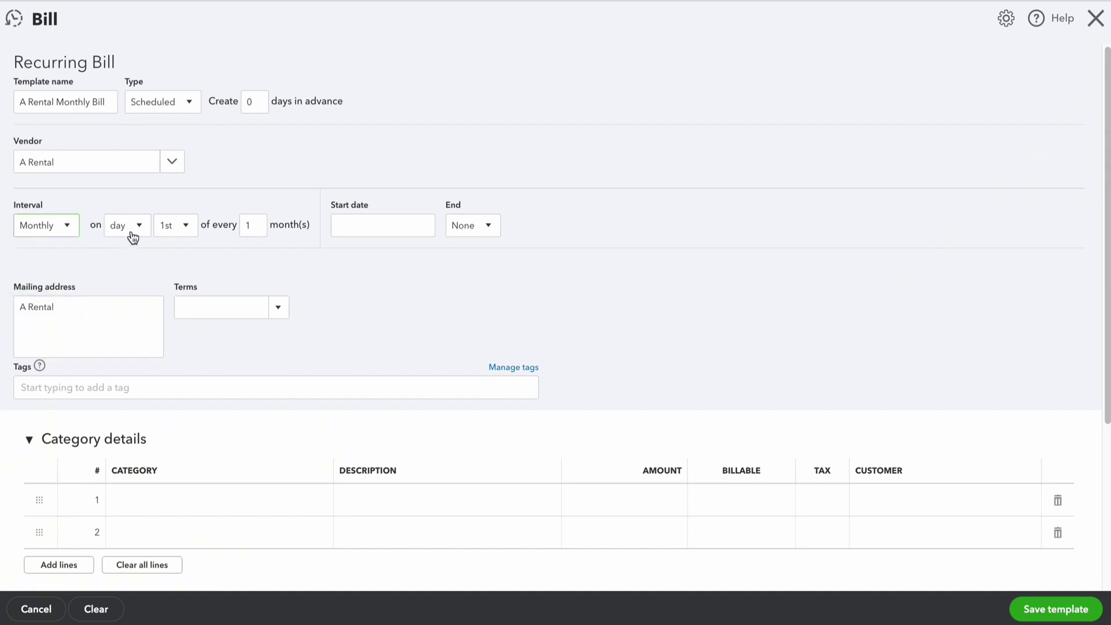
{"action": "left_click", "coordinate": [133, 237]}
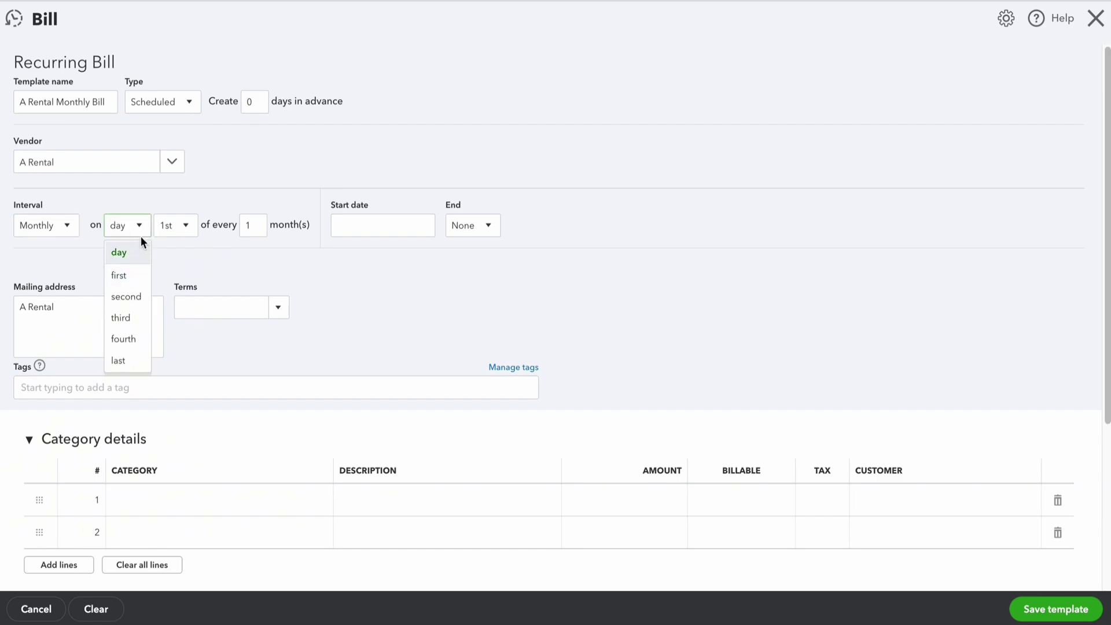
{"action": "mouse_move", "coordinate": [382, 224]}
{"action": "left_click", "coordinate": [419, 227]}
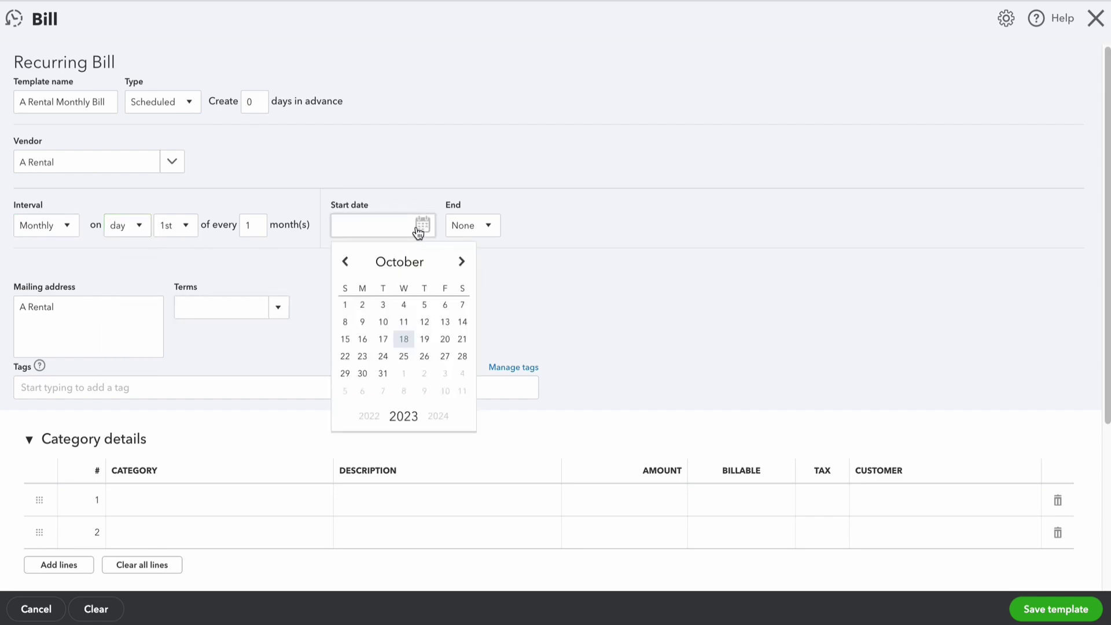
{"action": "left_click", "coordinate": [347, 262]}
{"action": "left_click", "coordinate": [444, 306]}
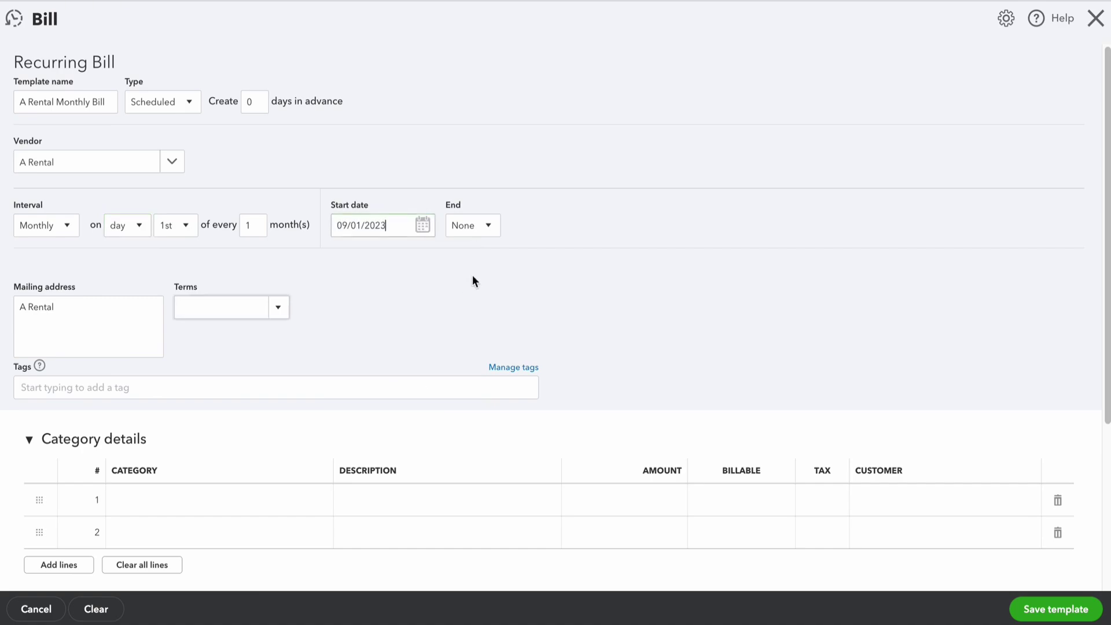
End the schedule after 3 occurrences and set terms to Due on receipt
{"action": "left_click", "coordinate": [488, 237]}
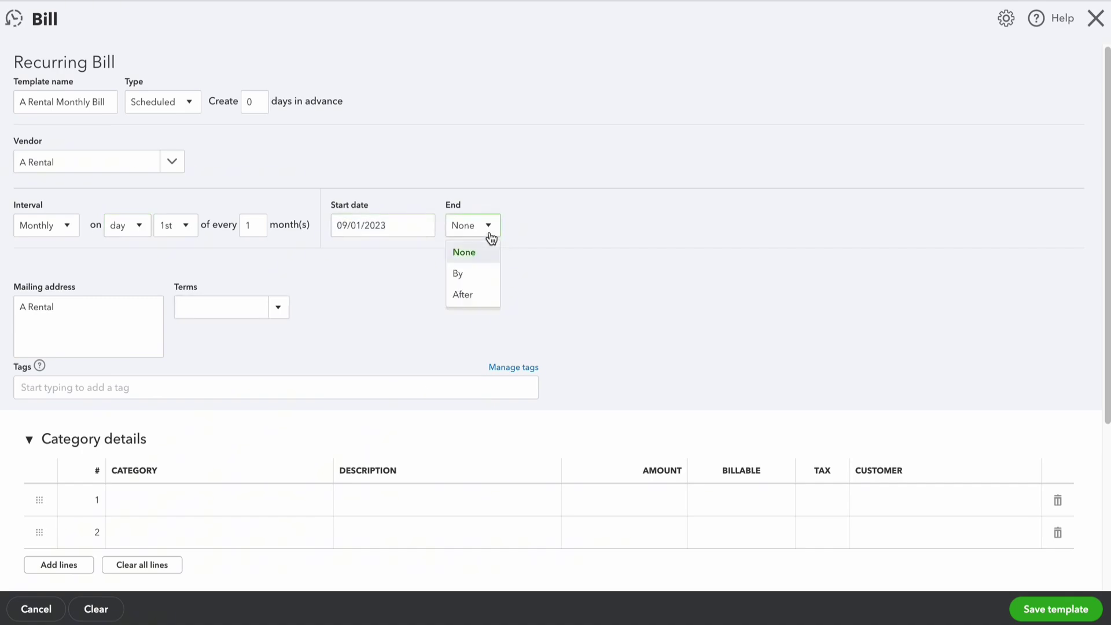
{"action": "left_click", "coordinate": [481, 274]}
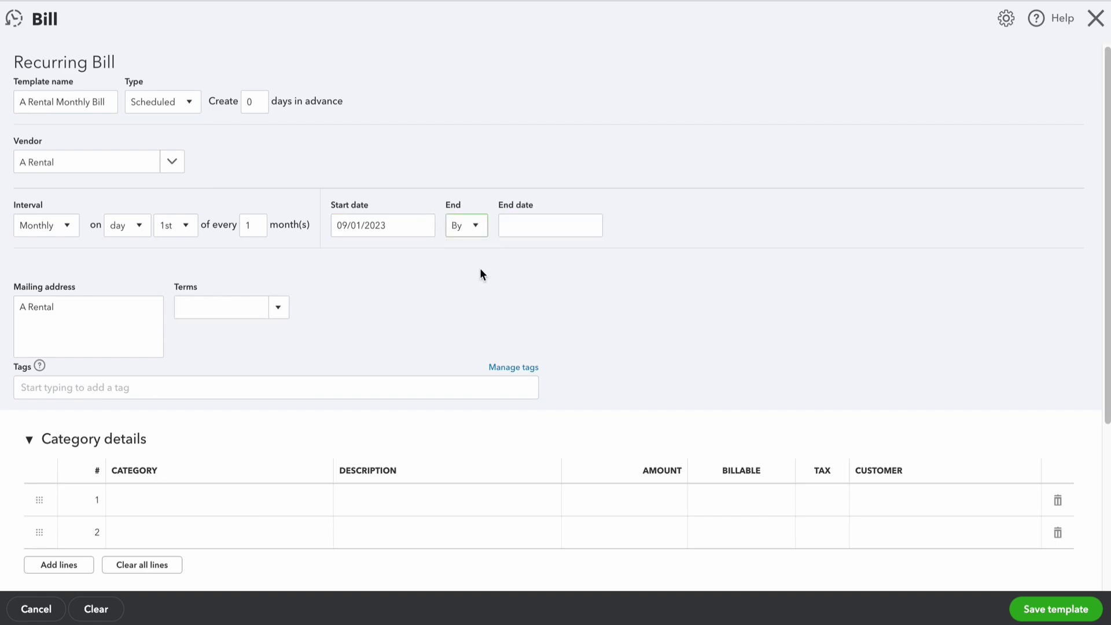
{"action": "left_click", "coordinate": [470, 229]}
{"action": "left_click", "coordinate": [459, 293]}
{"action": "type", "text": "3"}
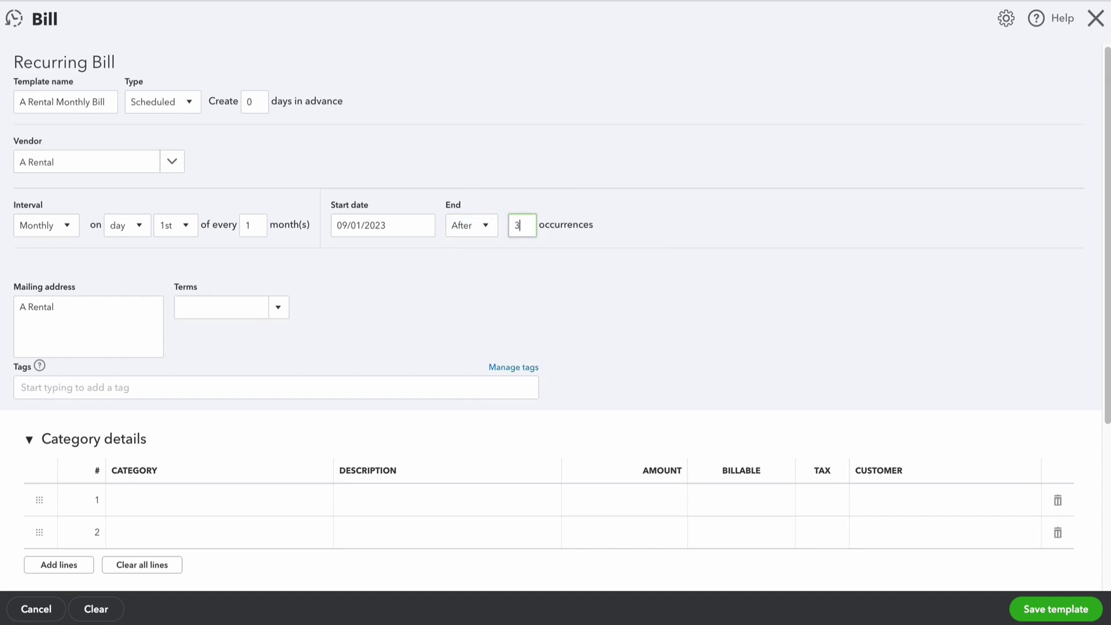
{"action": "key", "text": "Tab"}
{"action": "key", "text": "Tab"}
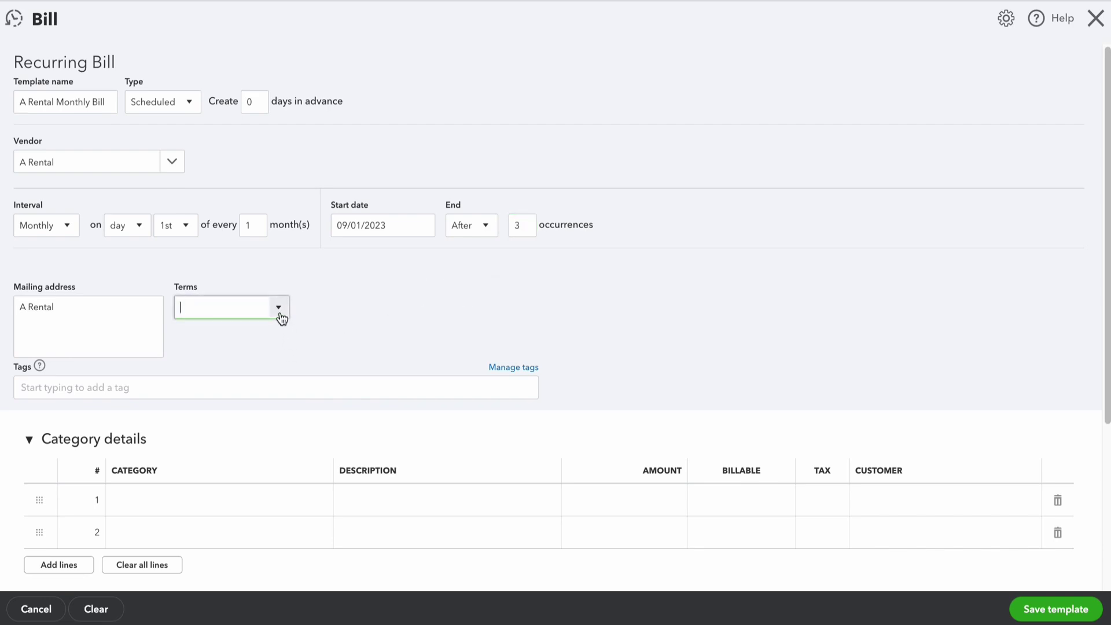
{"action": "left_click", "coordinate": [279, 308]}
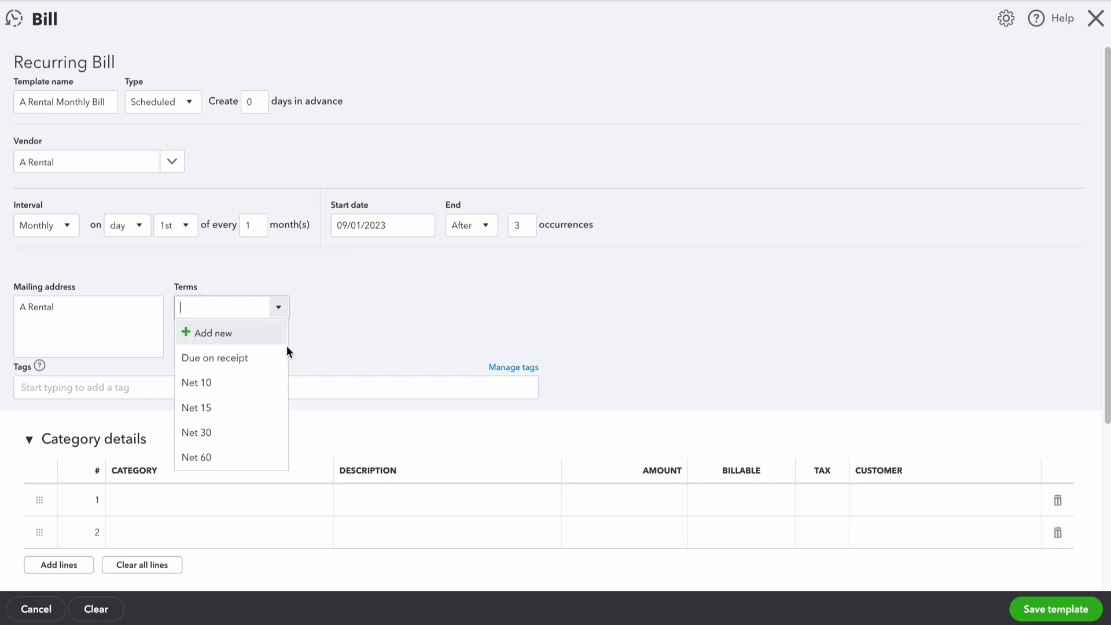
{"action": "left_click", "coordinate": [266, 358]}
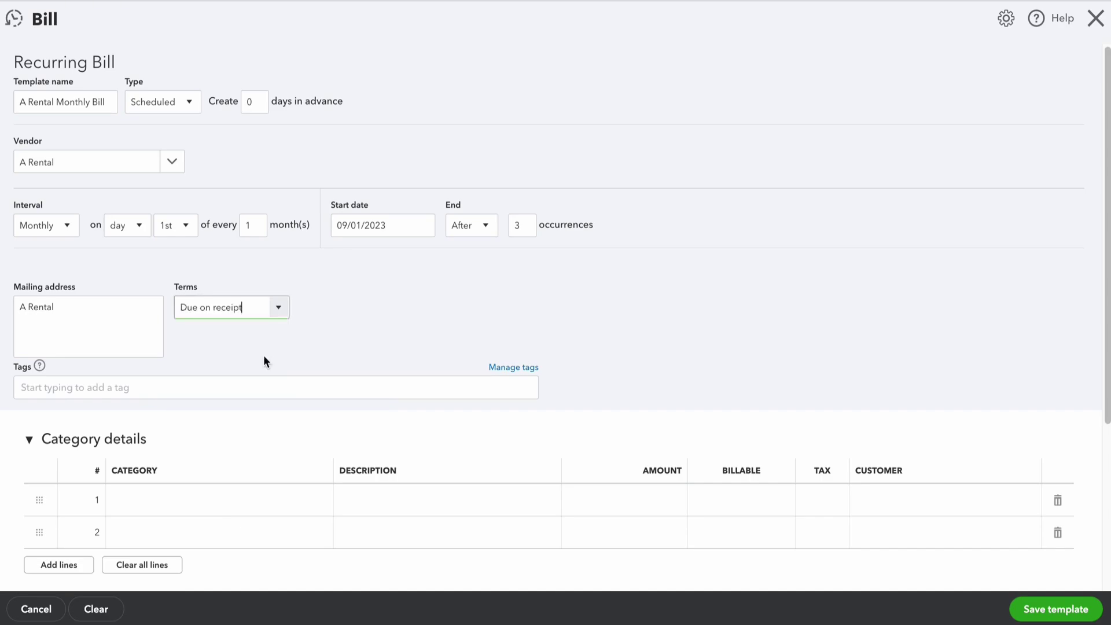
Add an Equipment Rental category line 'Monthly Rental Fee' for 1,200.00
{"action": "left_click", "coordinate": [205, 500]}
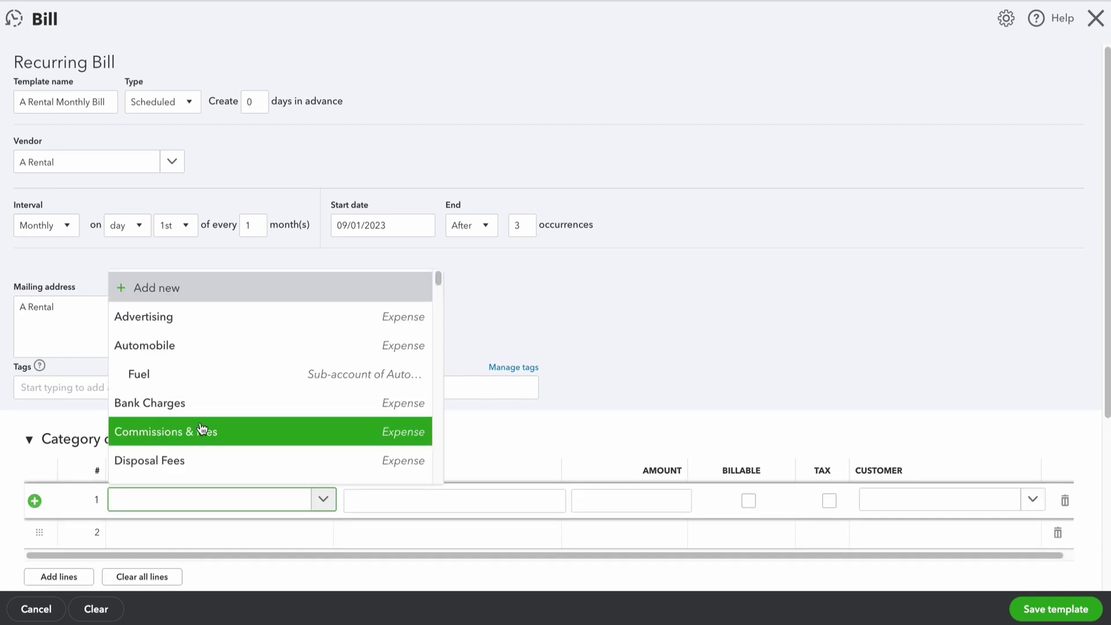
{"action": "left_click", "coordinate": [403, 501]}
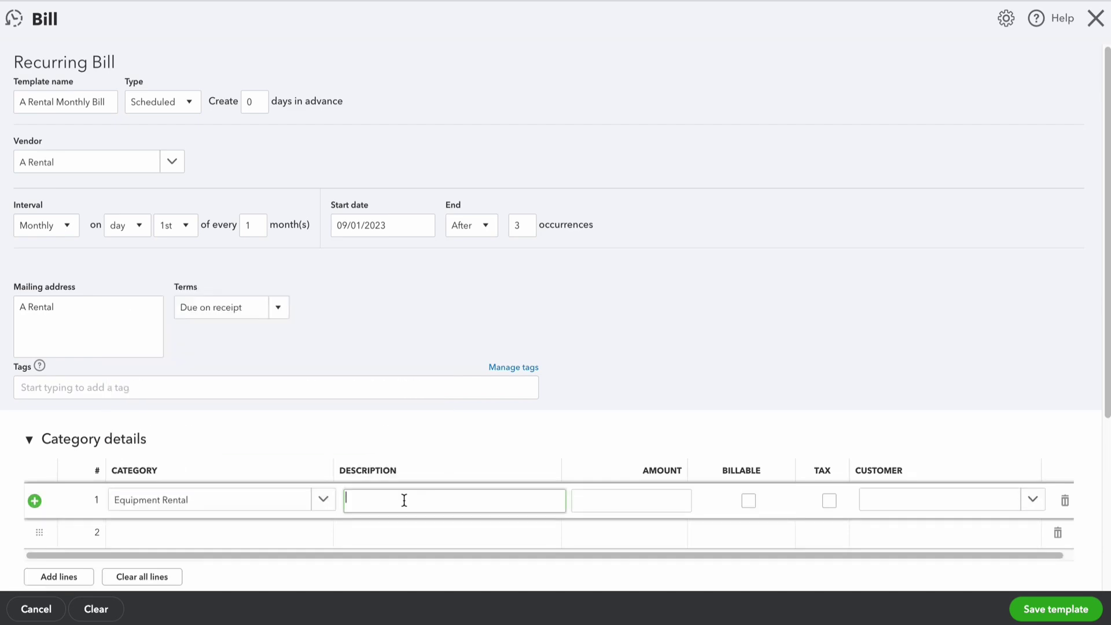
{"action": "type", "text": "Monthly Rental Fee"}
{"action": "key", "text": "Tab"}
{"action": "type", "text": "00"}
{"action": "left_click", "coordinate": [749, 481]}
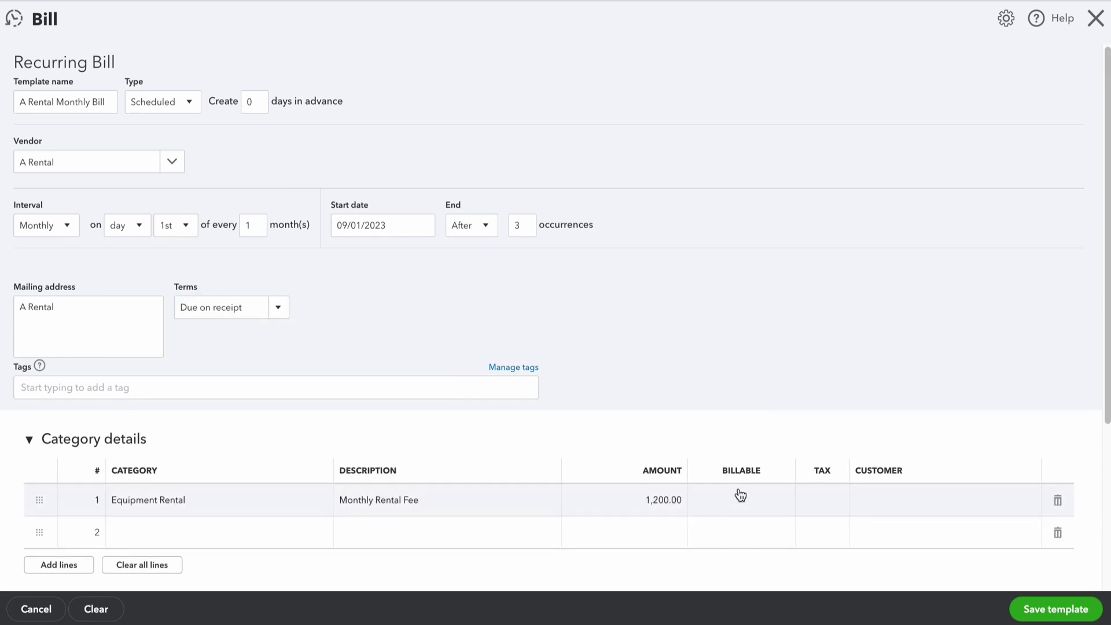
{"action": "left_click", "coordinate": [739, 514]}
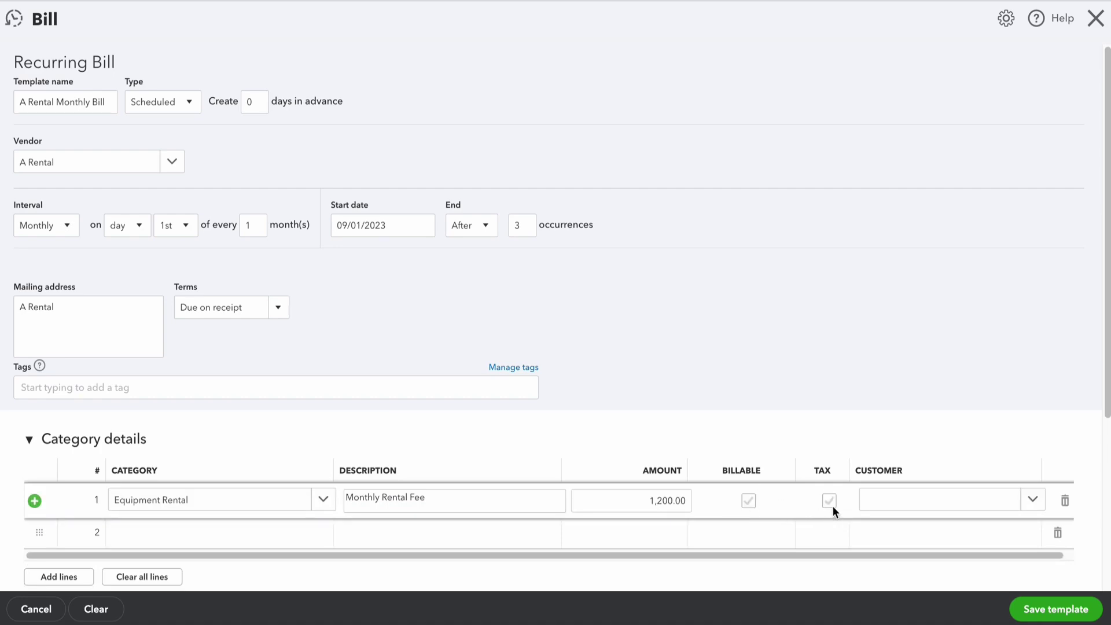
{"action": "left_click", "coordinate": [961, 376]}
Toggle the line's Billable option on and off, then move into the Memo box
{"action": "scroll", "coordinate": [949, 405], "scroll_direction": "down", "scroll_amount": 1}
{"action": "scroll", "coordinate": [828, 426], "scroll_direction": "up", "scroll_amount": 1}
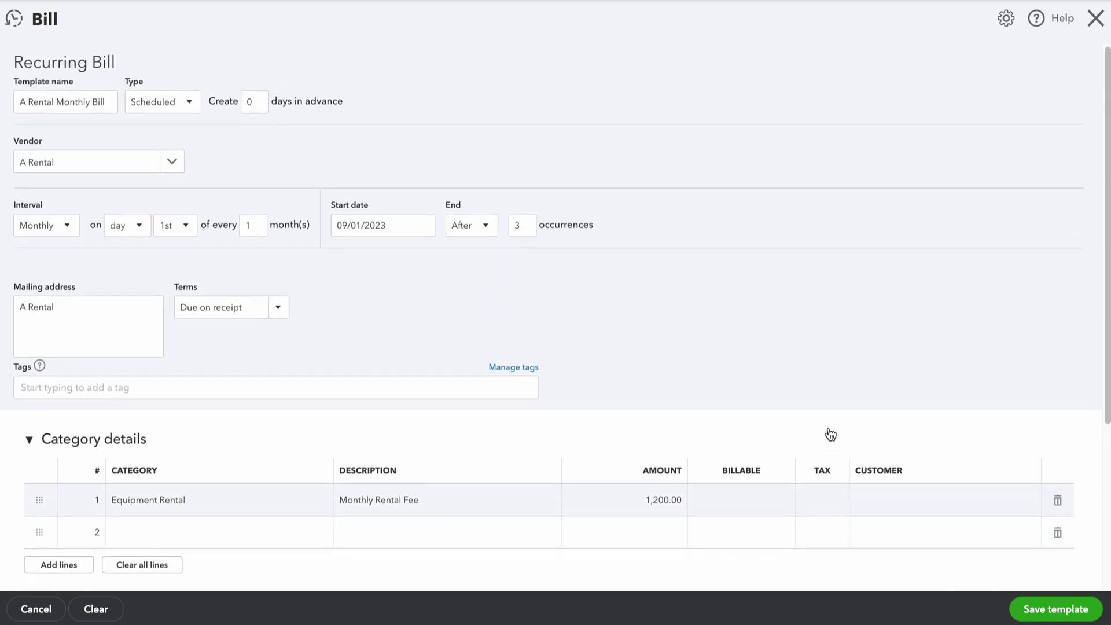
{"action": "left_click", "coordinate": [758, 509]}
{"action": "left_click", "coordinate": [926, 502]}
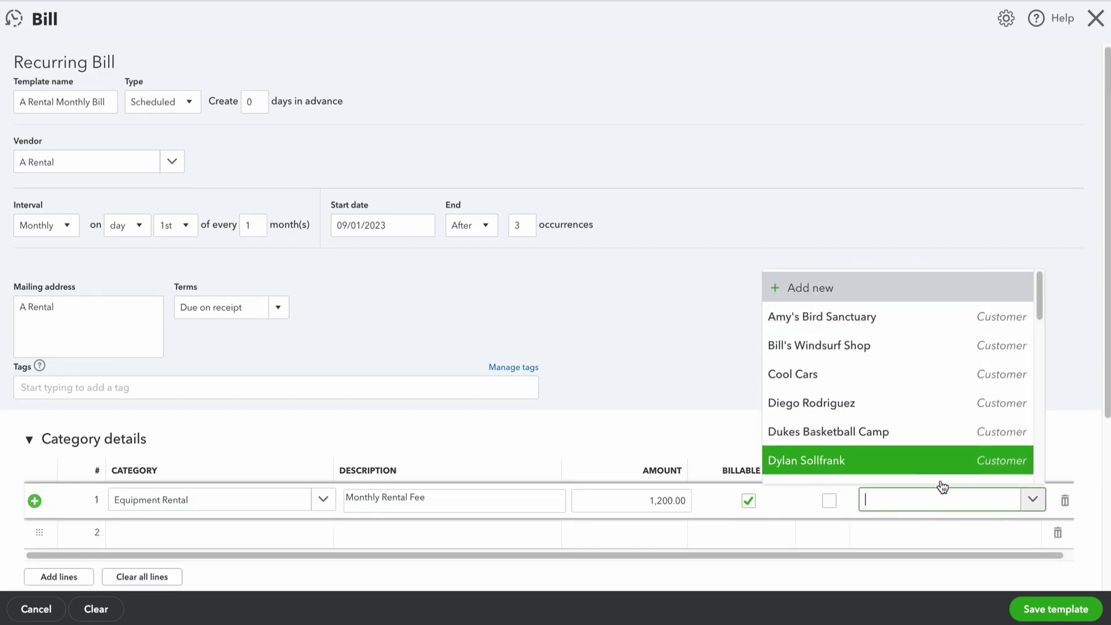
{"action": "left_click", "coordinate": [709, 383]}
{"action": "left_click", "coordinate": [748, 500]}
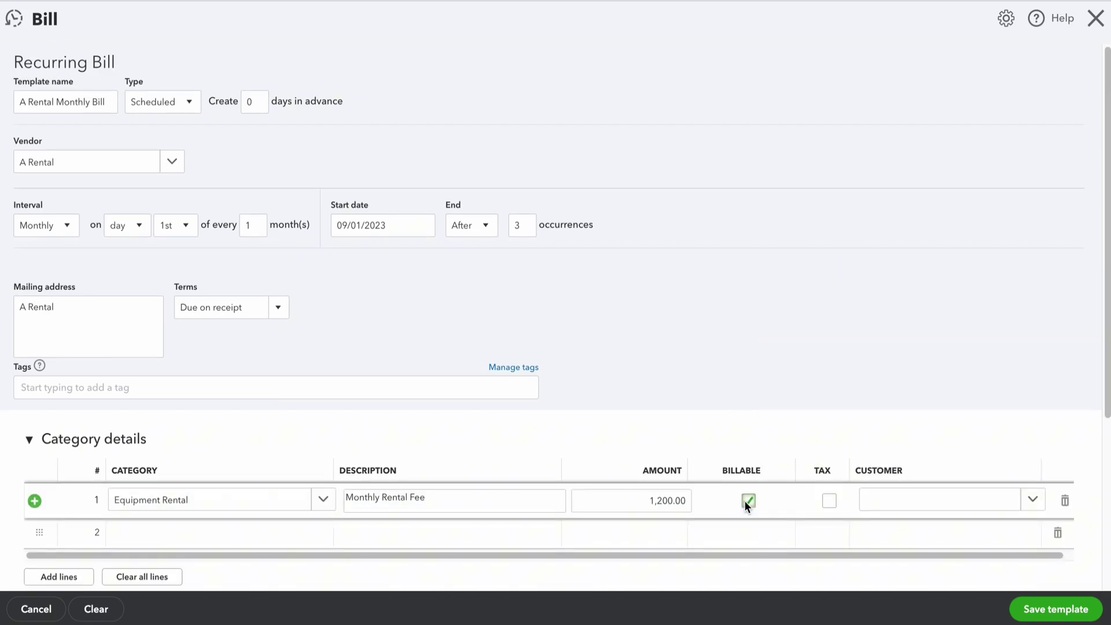
{"action": "scroll", "coordinate": [828, 446], "scroll_direction": "down", "scroll_amount": 5}
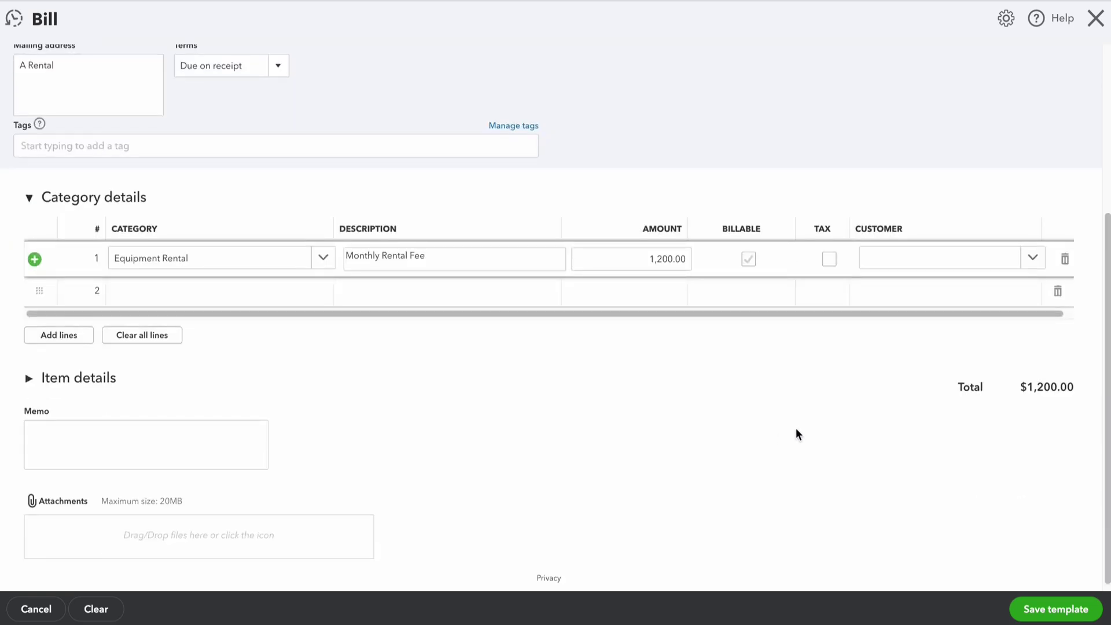
{"action": "left_click", "coordinate": [981, 341]}
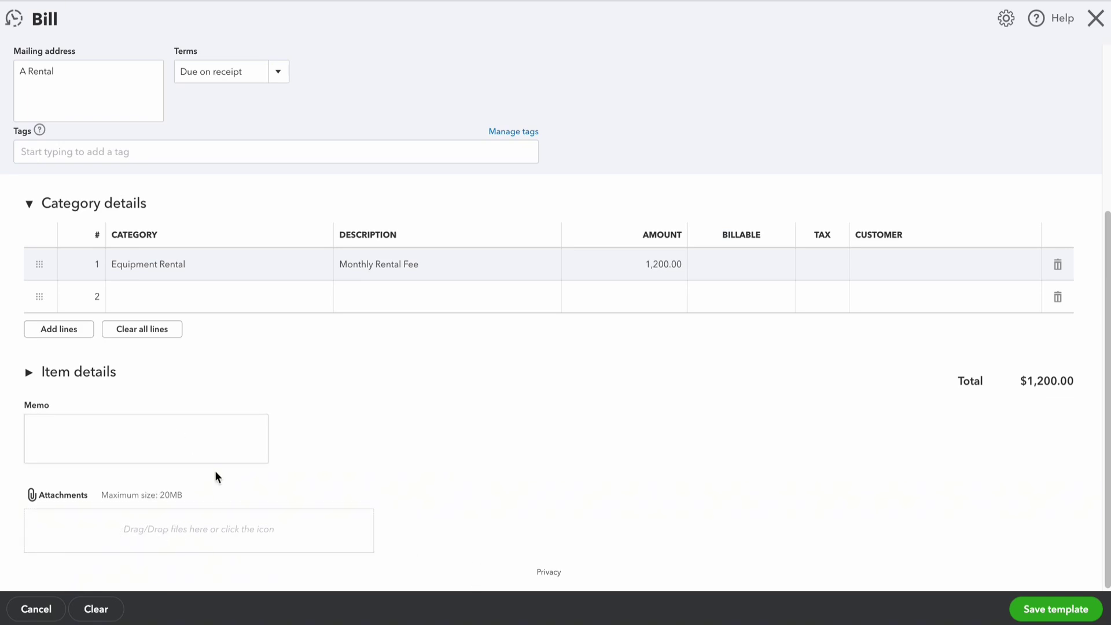
{"action": "left_click", "coordinate": [169, 438]}
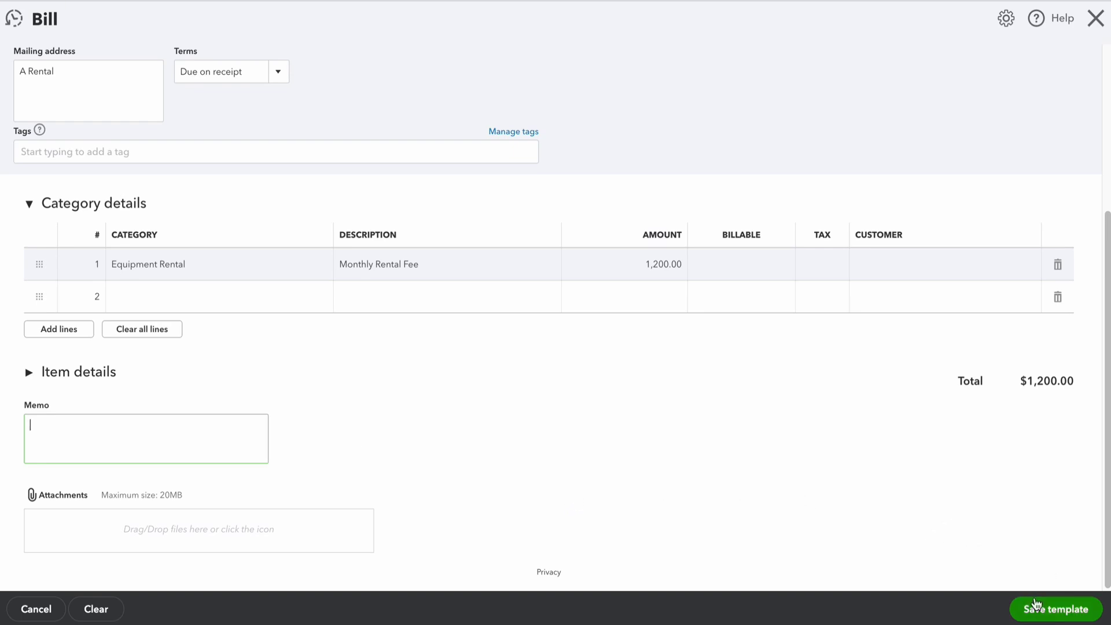
Save the template, then match the 10/18/2023 A Rental $1,200 bank transaction to its bill
{"action": "left_click", "coordinate": [1050, 608]}
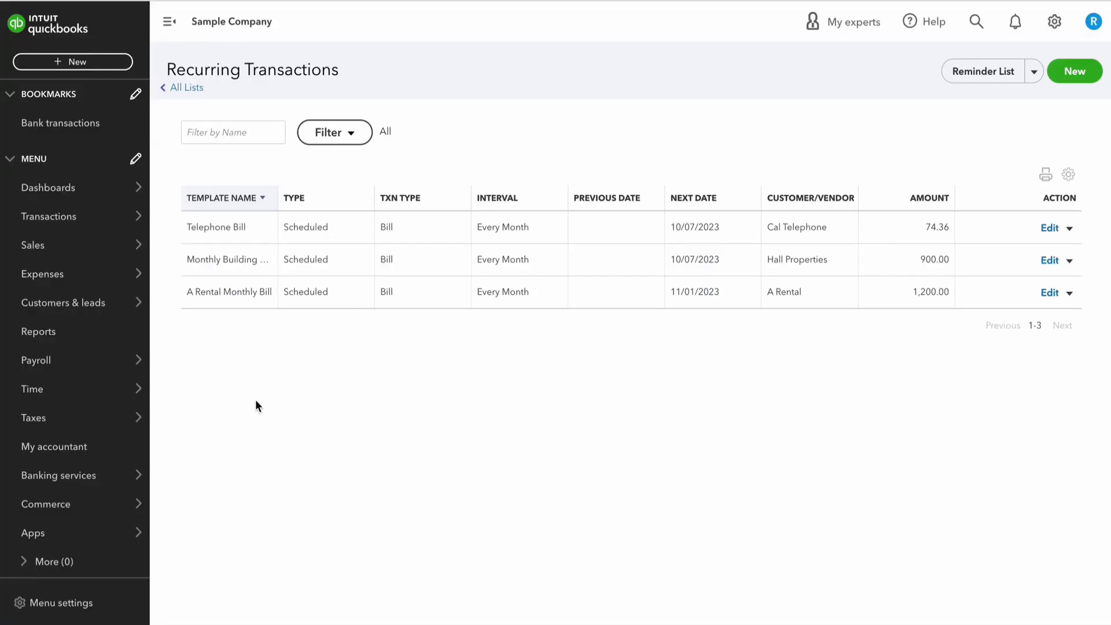
{"action": "mouse_move", "coordinate": [49, 216]}
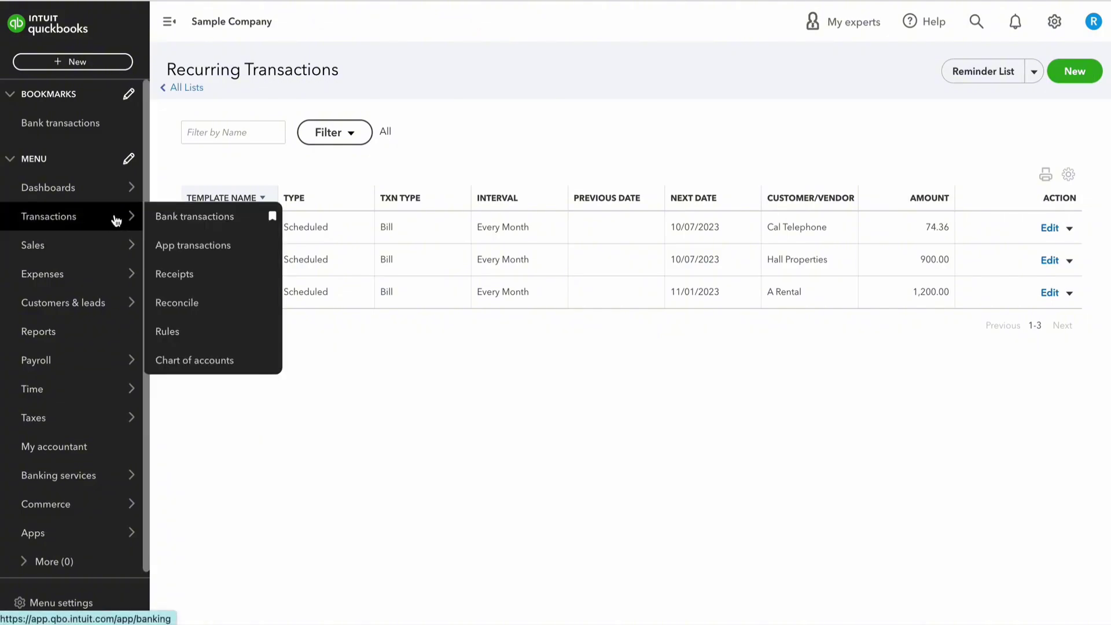
{"action": "left_click", "coordinate": [174, 216]}
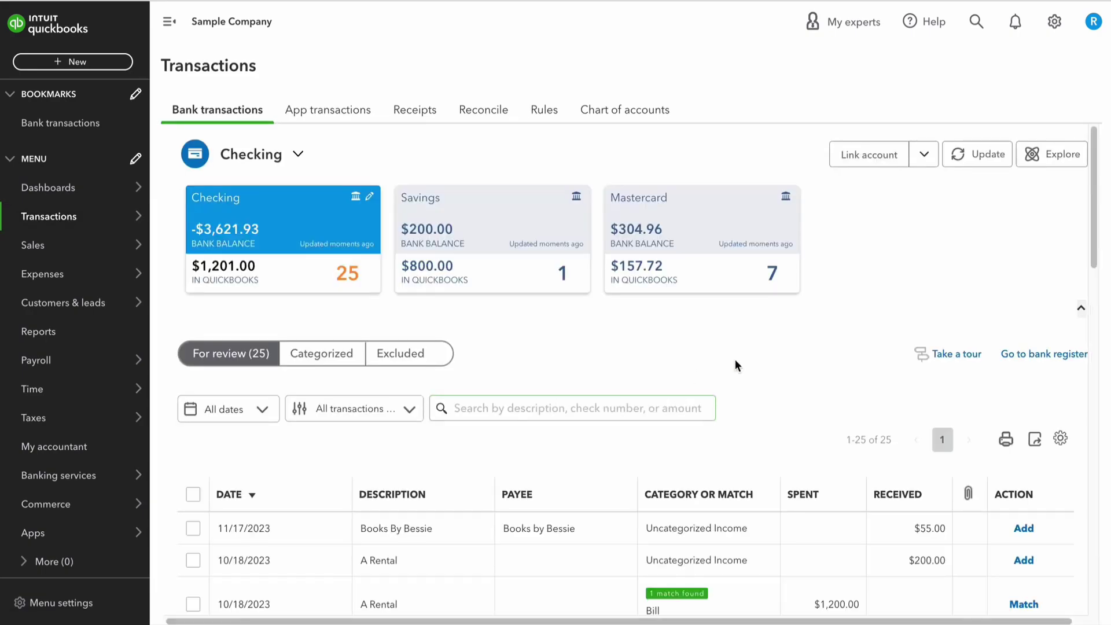
{"action": "scroll", "coordinate": [808, 373], "scroll_direction": "down", "scroll_amount": 5}
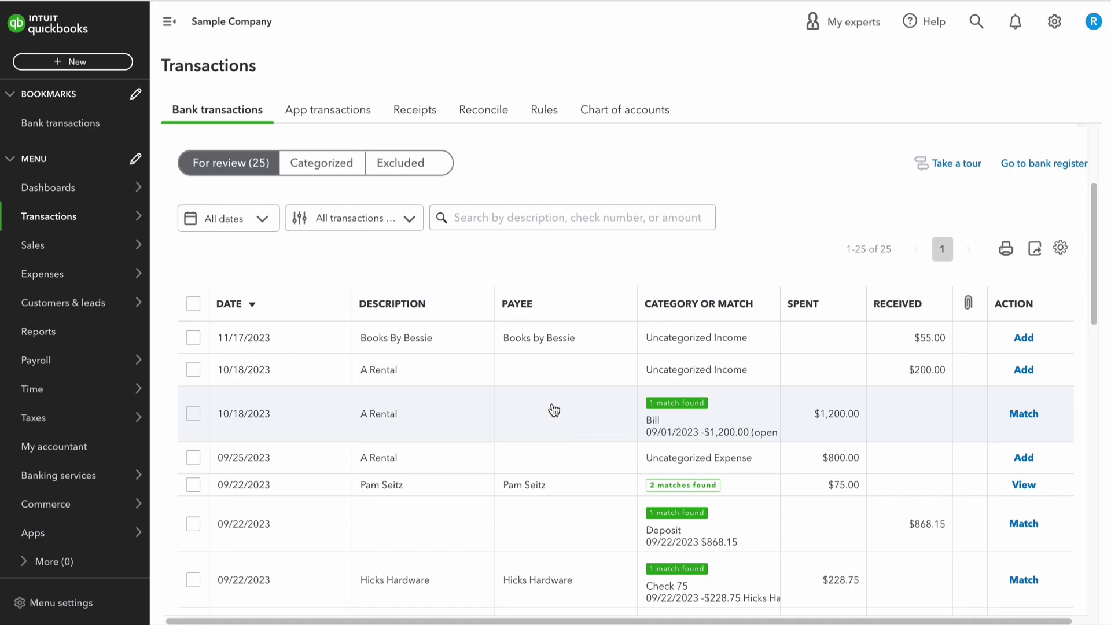
{"action": "left_click", "coordinate": [1023, 414]}
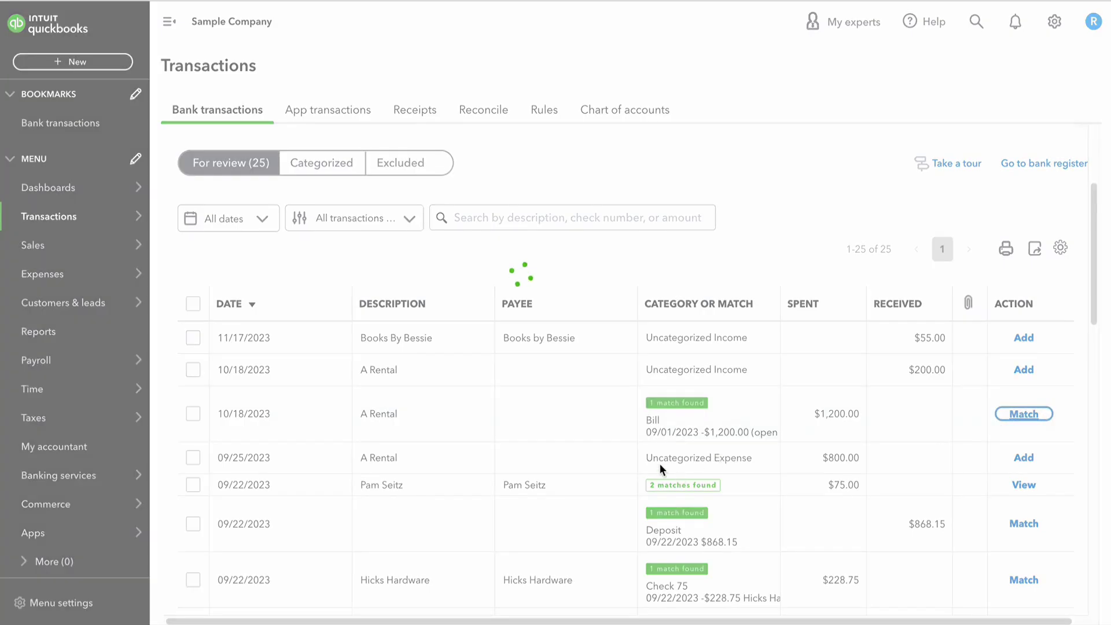